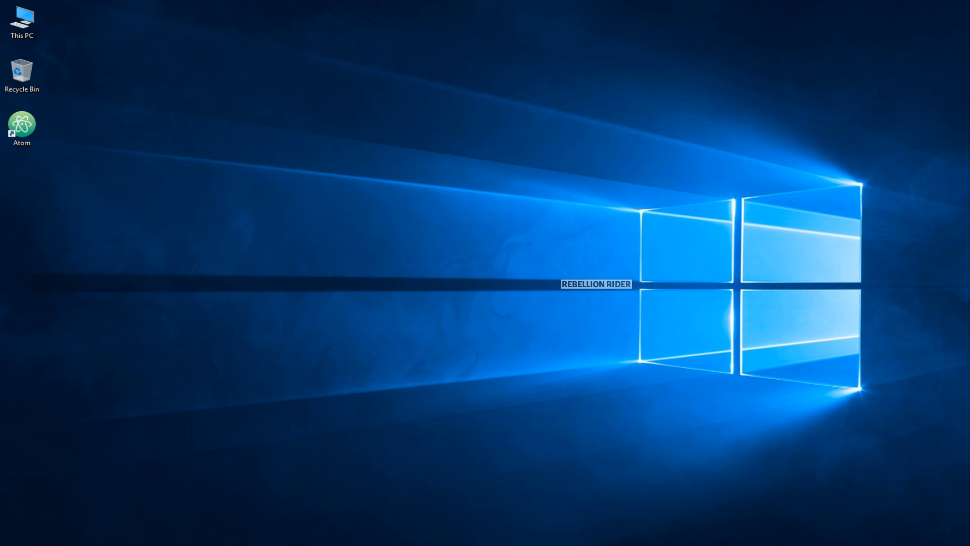
# Step: Bring Firefox back and load the Oracle homepage by entering 'oracle' in the address bar
pyautogui.click(156, 544)
pyautogui.click(292, 31)
pyautogui.write('oracle')
pyautogui.hotkey('ctrl', 'Return')
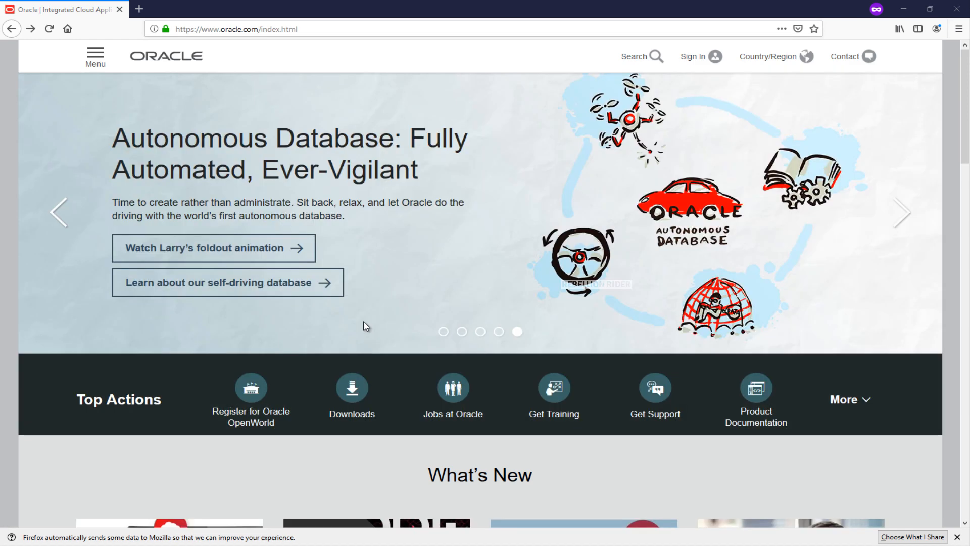
# Step: Go to Oracle's software downloads page and jump to the Database category
pyautogui.scroll(-3, 363, 326)
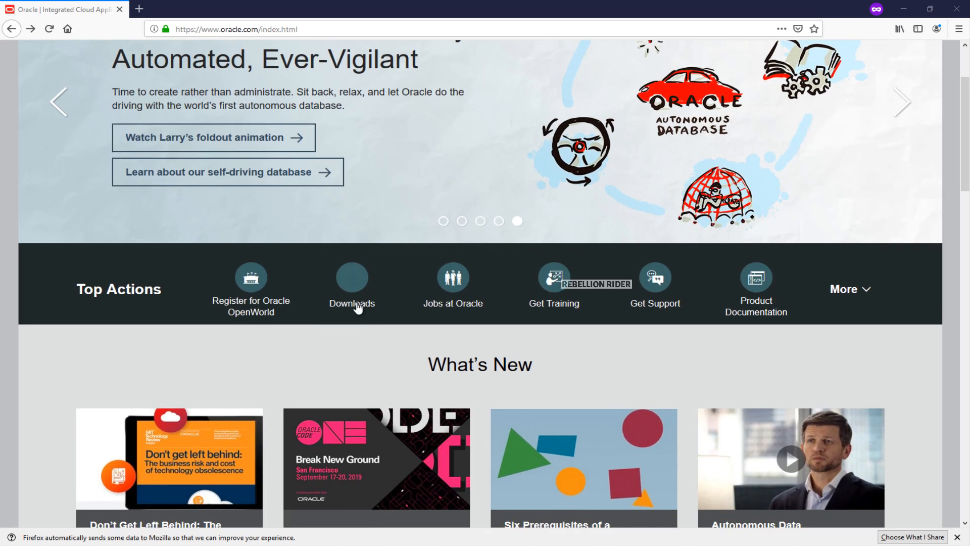
pyautogui.click(357, 294)
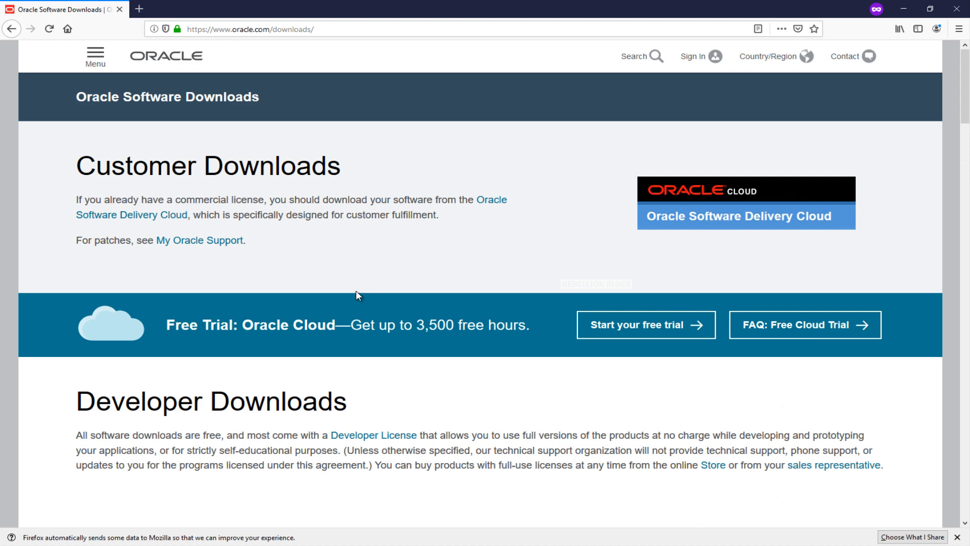
pyautogui.scroll(-3, 356, 291)
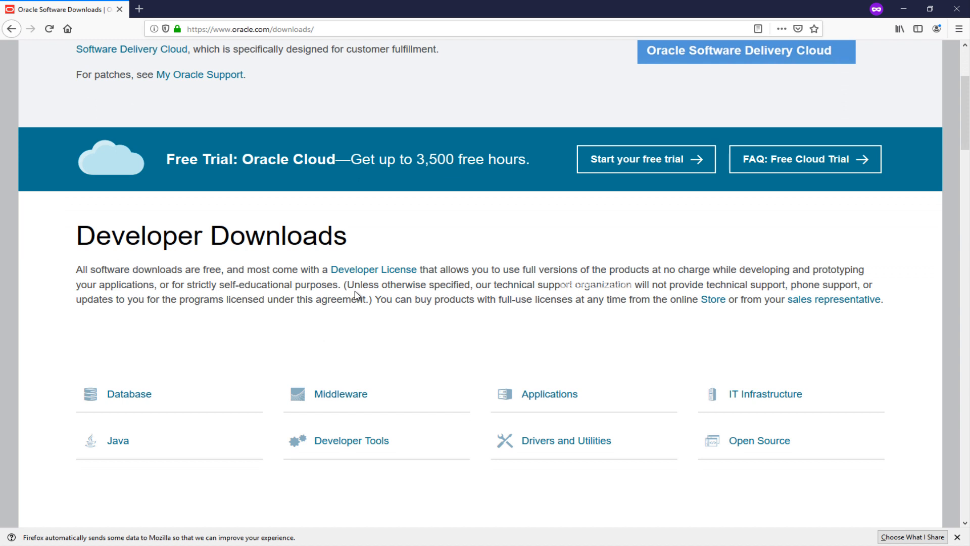
pyautogui.click(126, 402)
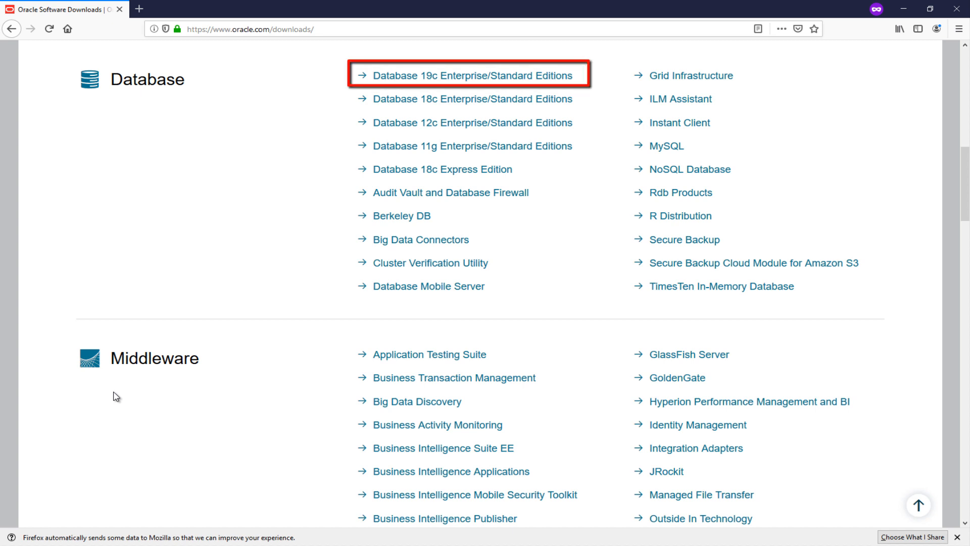
# Step: Open the Database 19c Enterprise/Standard Editions page and accept the OTN License Agreement
pyautogui.click(407, 79)
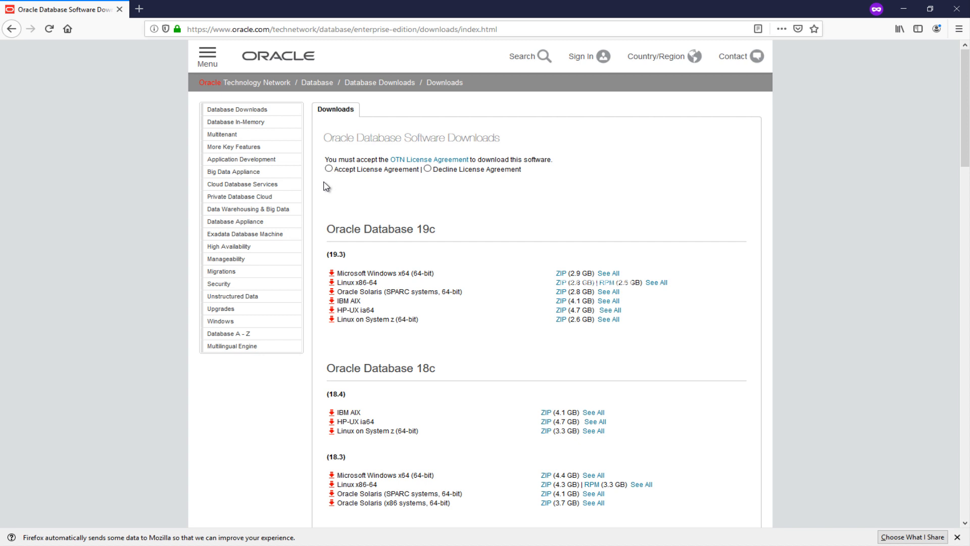
pyautogui.click(330, 168)
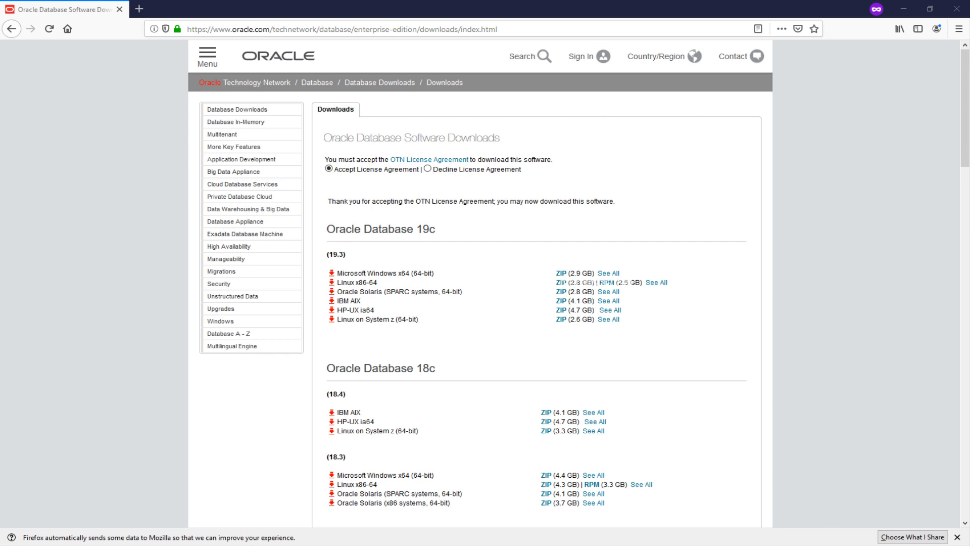
# Step: Start downloading the Microsoft Windows x64 ZIP of Oracle Database 19c
pyautogui.click(560, 281)
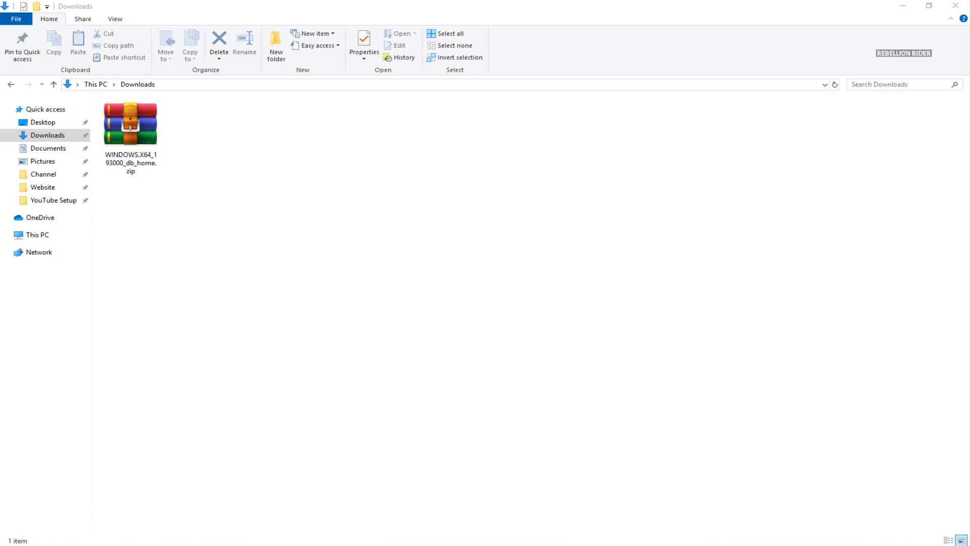
# Step: Create a new folder named App on the C: drive
pyautogui.moveTo(227, 493)
pyautogui.click(161, 523)
pyautogui.rightClick(202, 262)
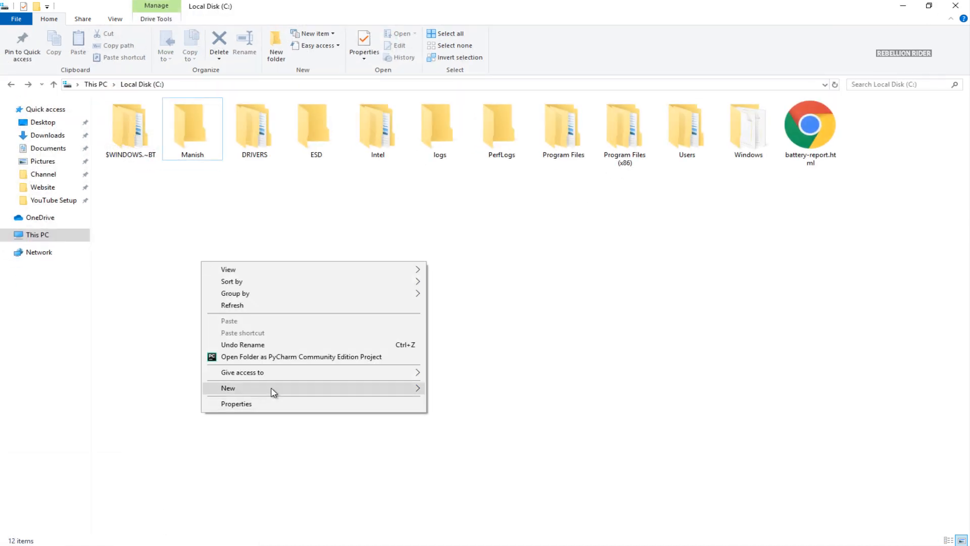
pyautogui.click(438, 390)
pyautogui.write('A')
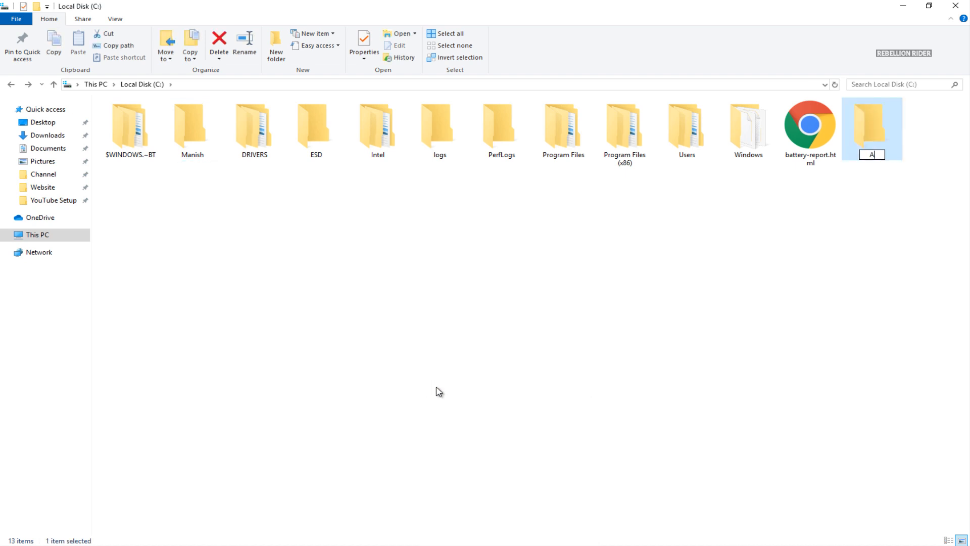
pyautogui.write('pp')
pyautogui.press('Return')
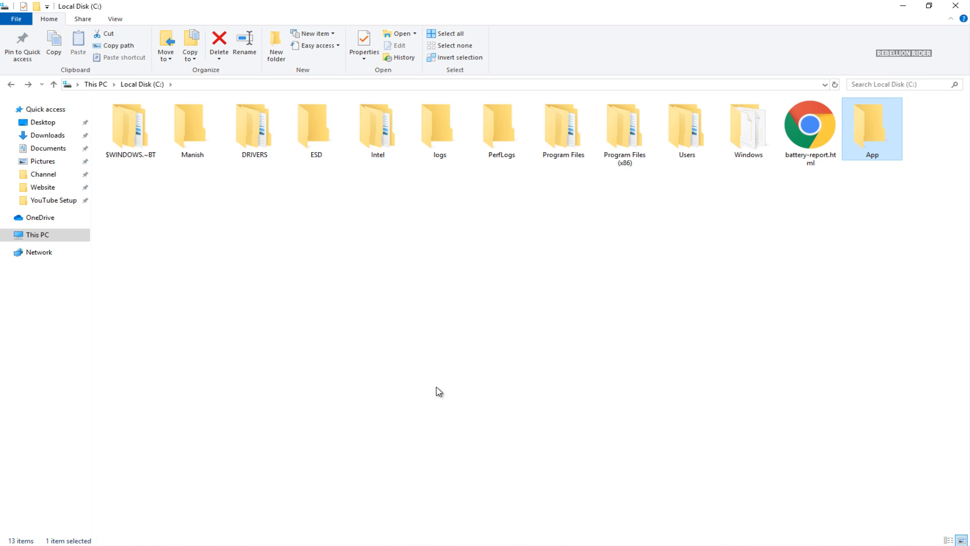
# Step: Copy WINDOWS.X64_193000_db_home.zip from Downloads and paste it into C:\App
pyautogui.moveTo(497, 6); pyautogui.dragTo(508, 46)
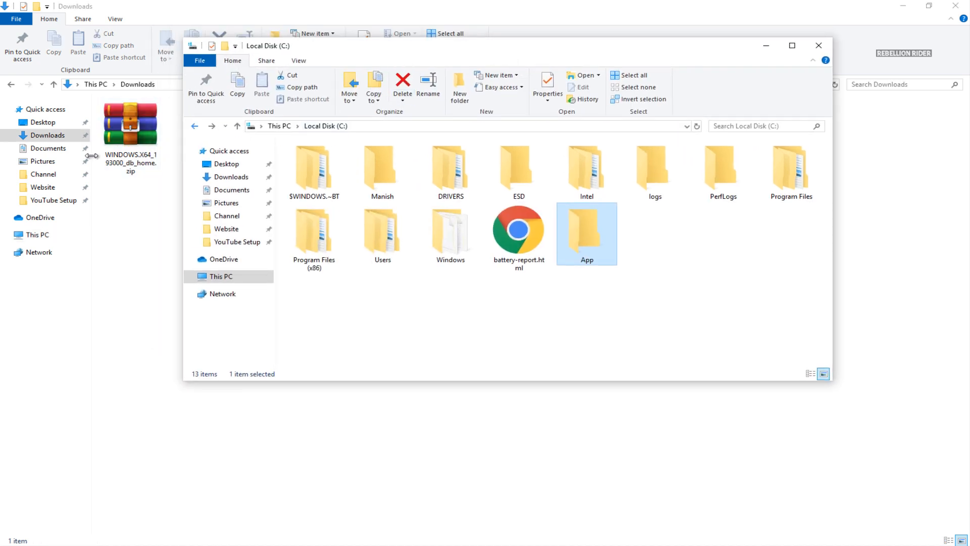
pyautogui.rightClick(109, 146)
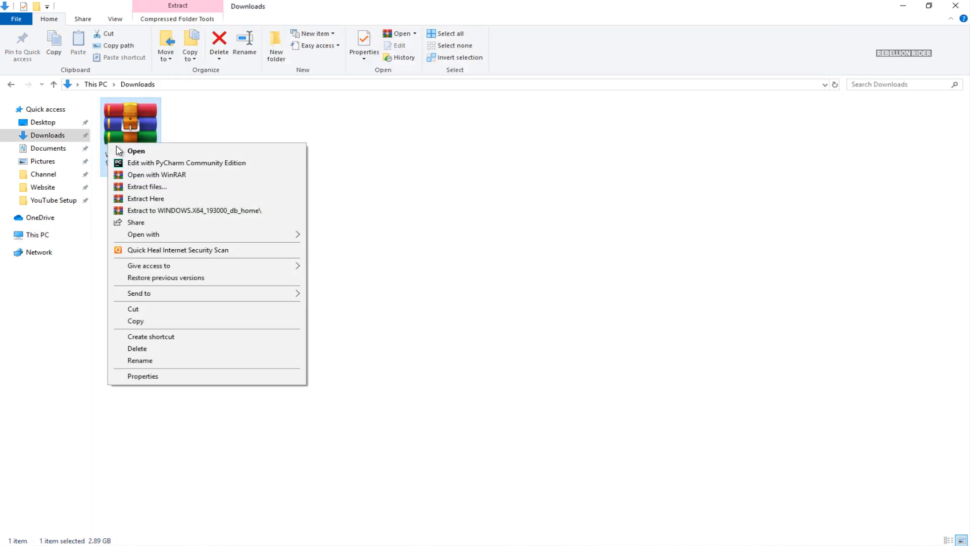
pyautogui.click(154, 321)
pyautogui.moveTo(138, 533)
pyautogui.click(202, 507)
pyautogui.click(793, 44)
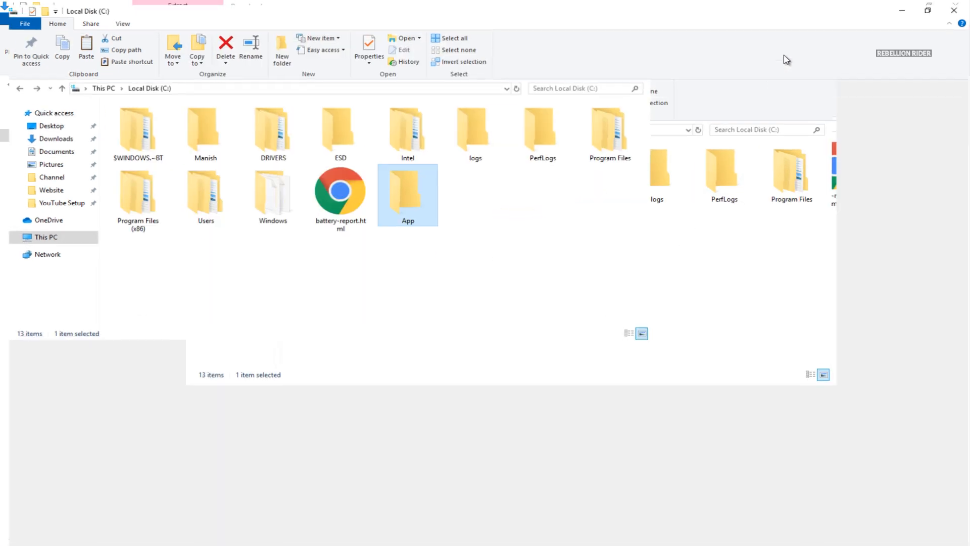
pyautogui.doubleClick(888, 123)
pyautogui.rightClick(383, 182)
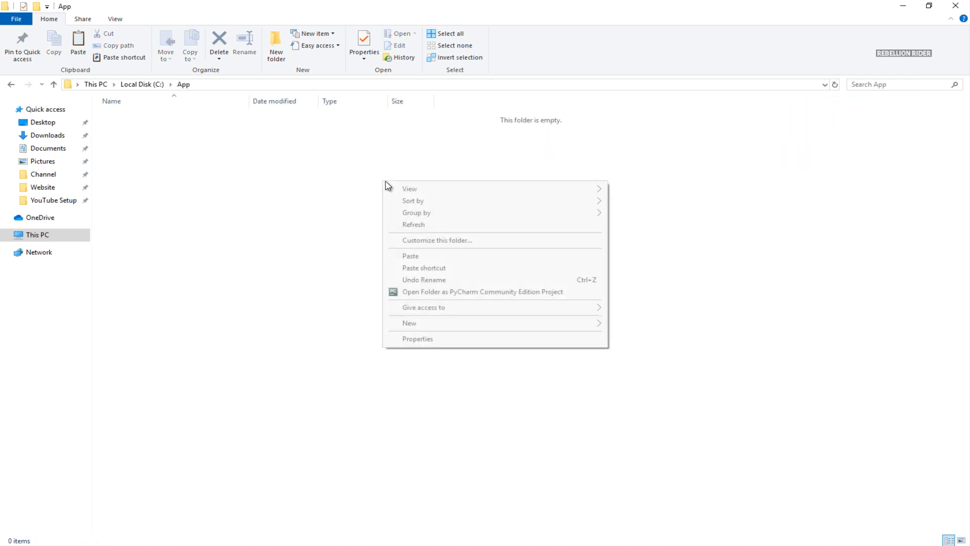
pyautogui.click(420, 256)
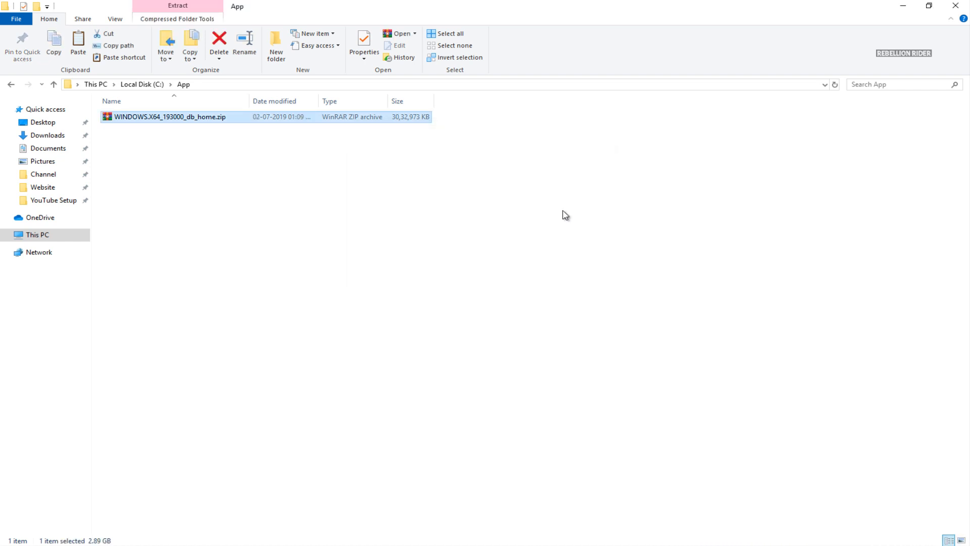
pyautogui.click(151, 133)
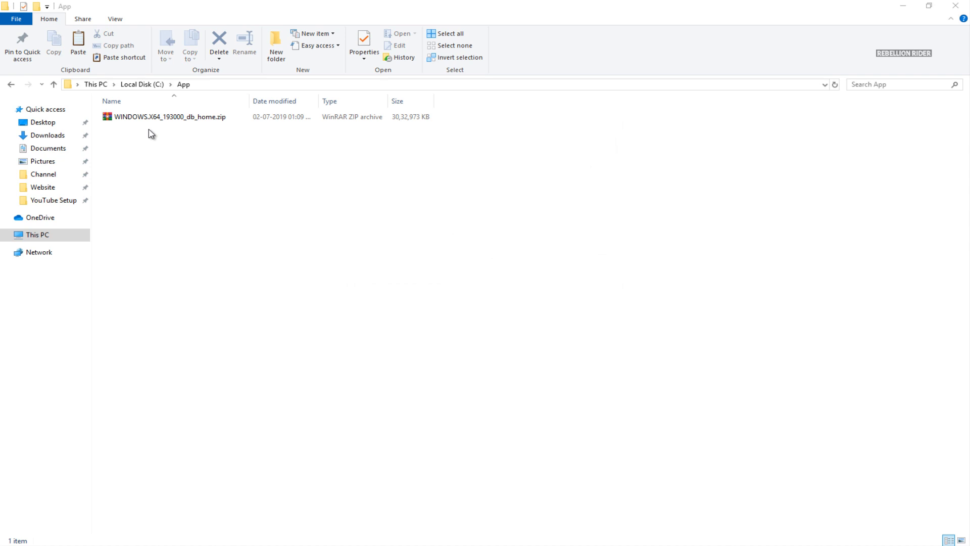
# Step: Extract the zip using WinRAR's 'Extract to WINDOWS.X64_193000_db_home\' option
pyautogui.rightClick(152, 123)
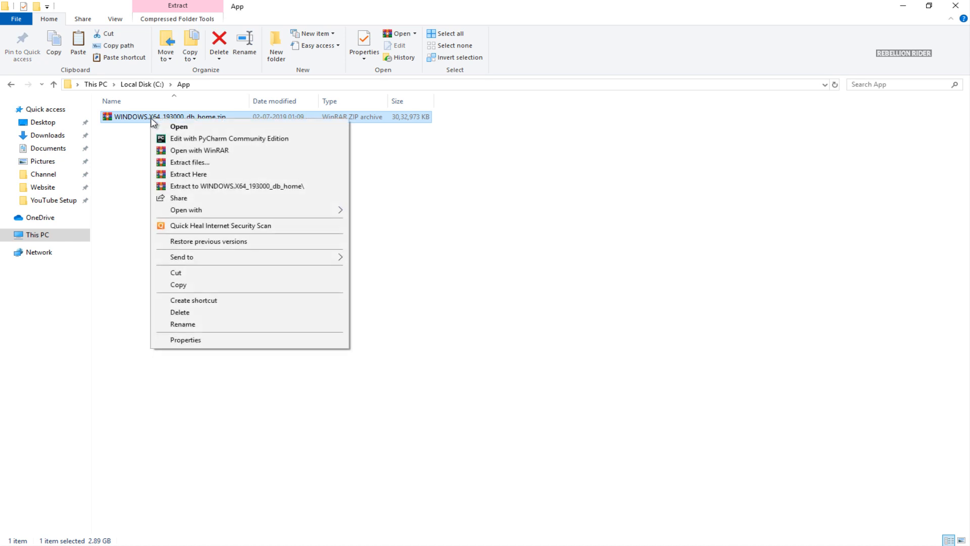
pyautogui.click(203, 186)
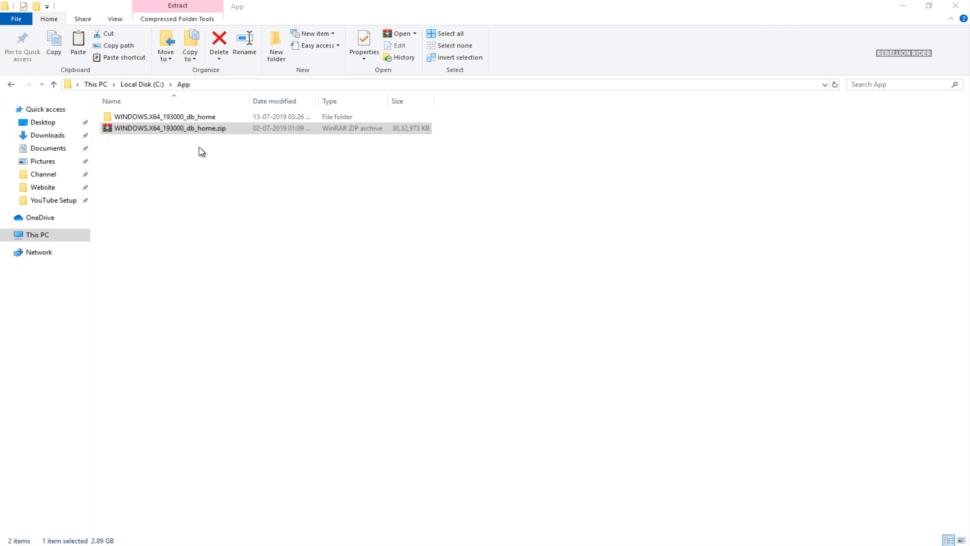
# Step: Rename the extracted folder in C:\App to db_home
pyautogui.click(200, 117)
pyautogui.rightClick(197, 118)
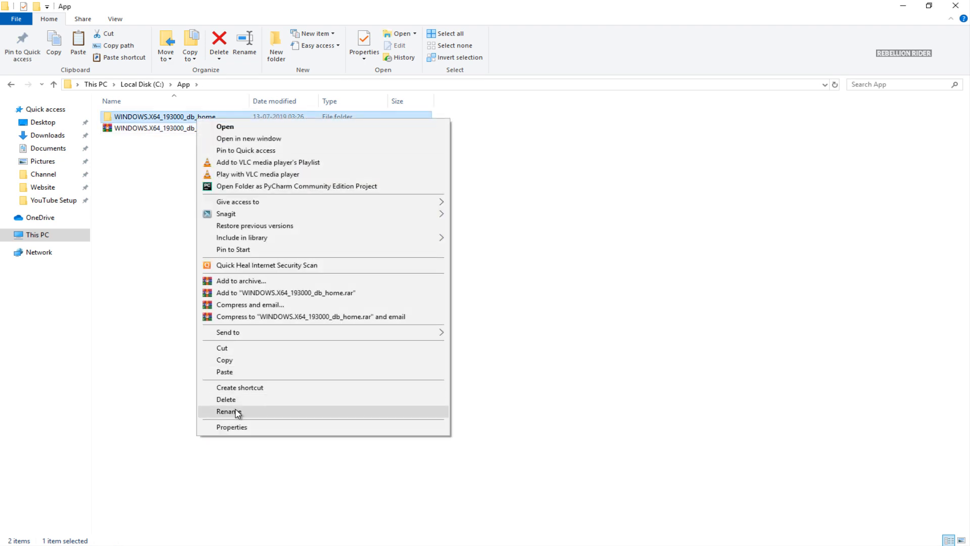
pyautogui.click(226, 412)
pyautogui.write('db_home')
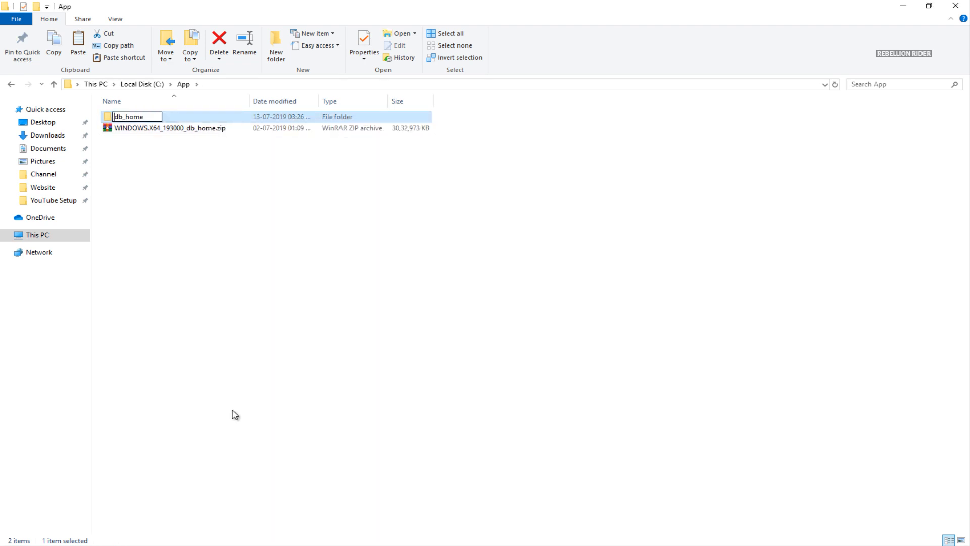
pyautogui.press('Return')
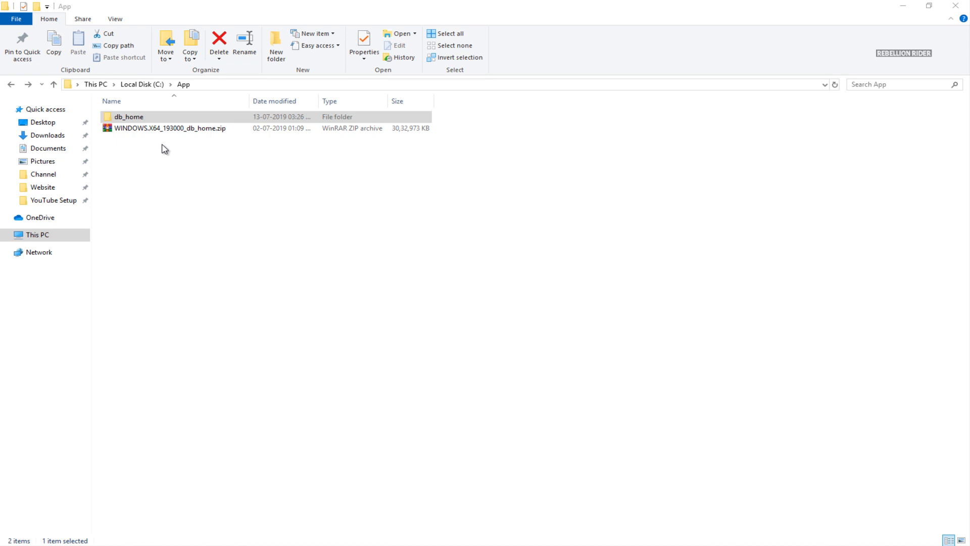
# Step: Open C:\App\db_home and run setup.exe as administrator
pyautogui.doubleClick(147, 120)
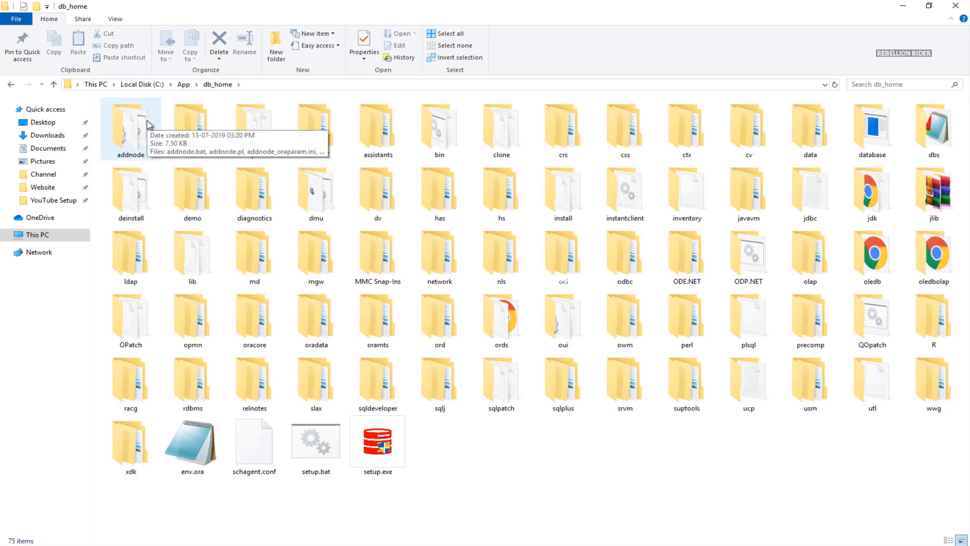
pyautogui.click(404, 447)
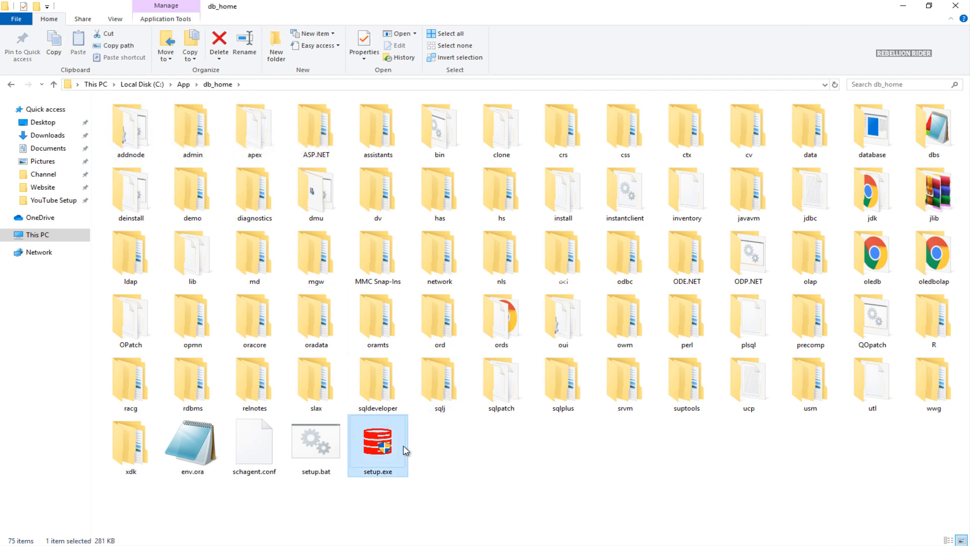
pyautogui.doubleClick(390, 459)
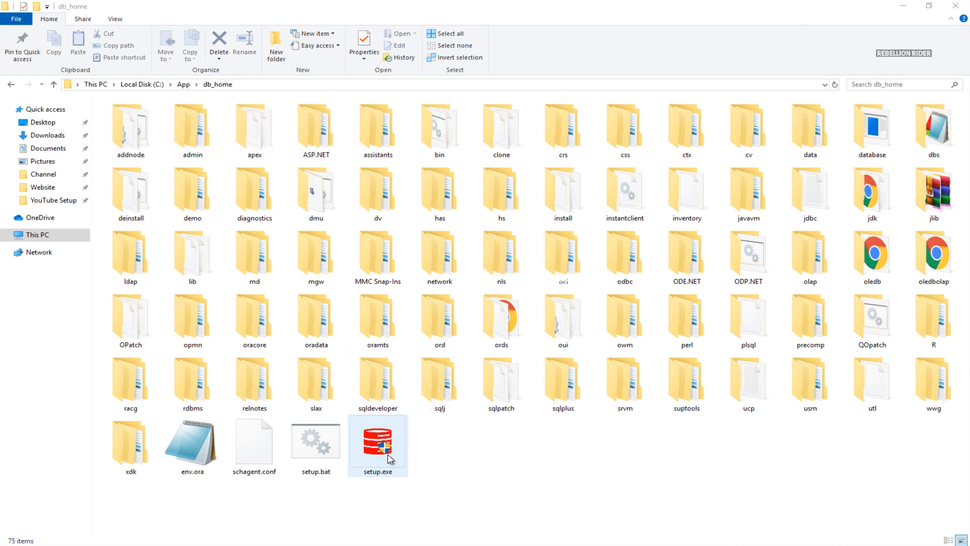
pyautogui.rightClick(390, 458)
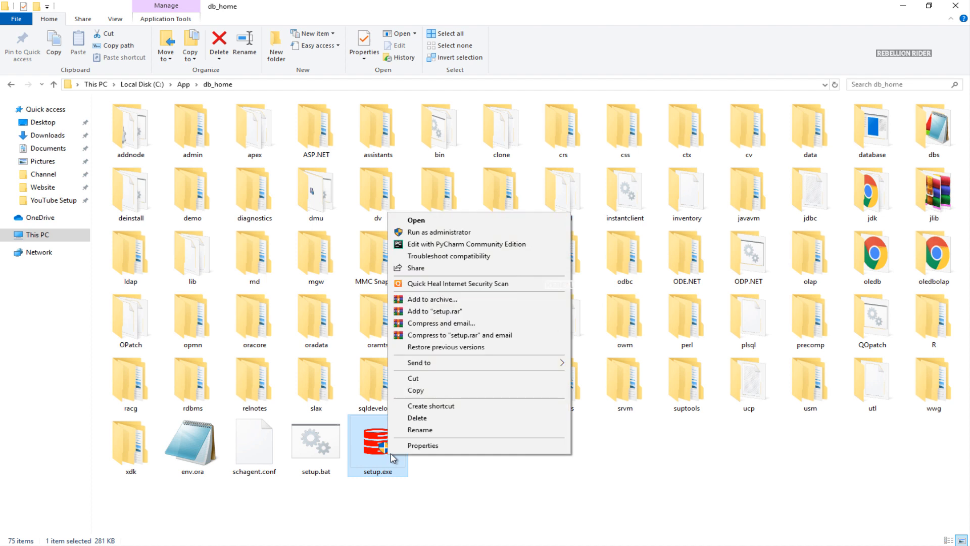
pyautogui.click(505, 234)
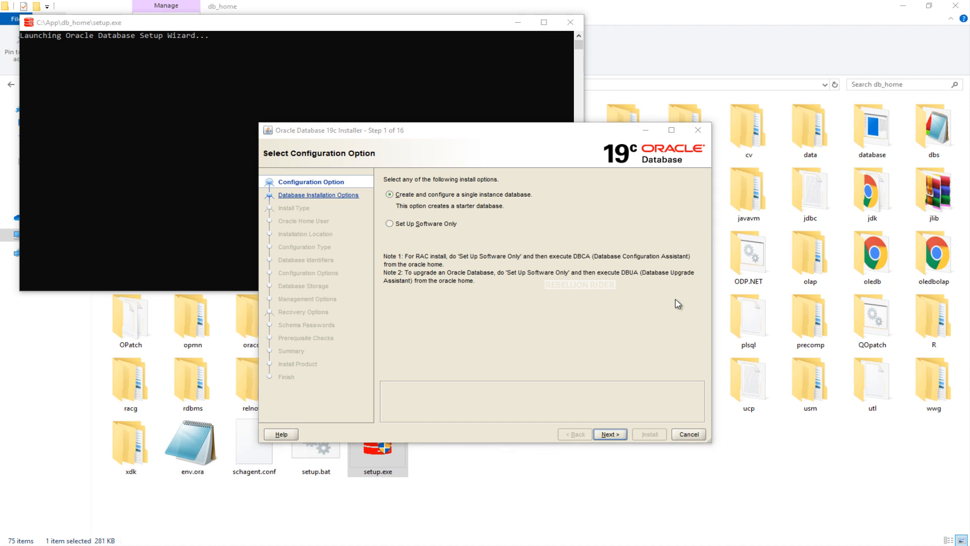
# Step: Minimize File Explorer and the setup.exe console so only the installer remains
pyautogui.click(913, 10)
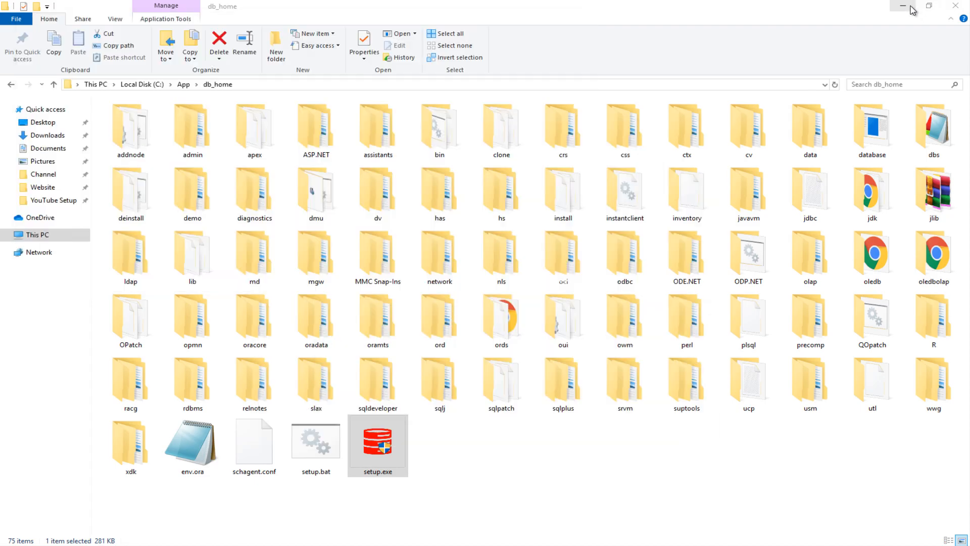
pyautogui.click(903, 7)
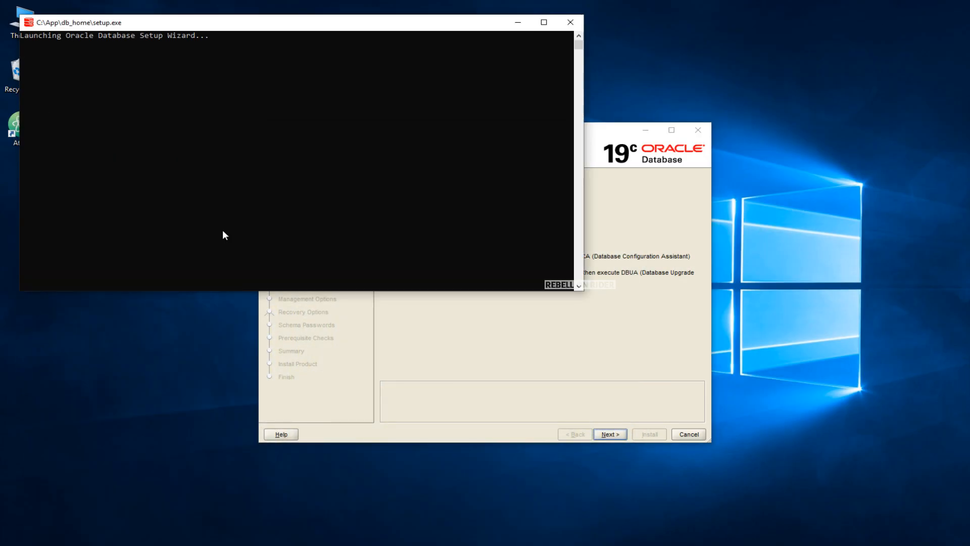
pyautogui.click(518, 22)
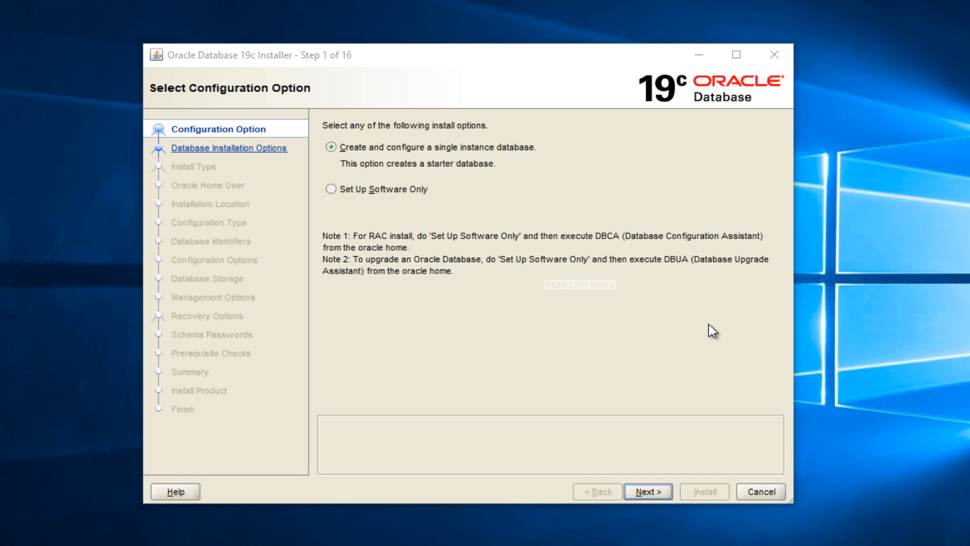
# Step: Keep 'Create and configure a single instance database' selected and go to the next step
pyautogui.click(330, 148)
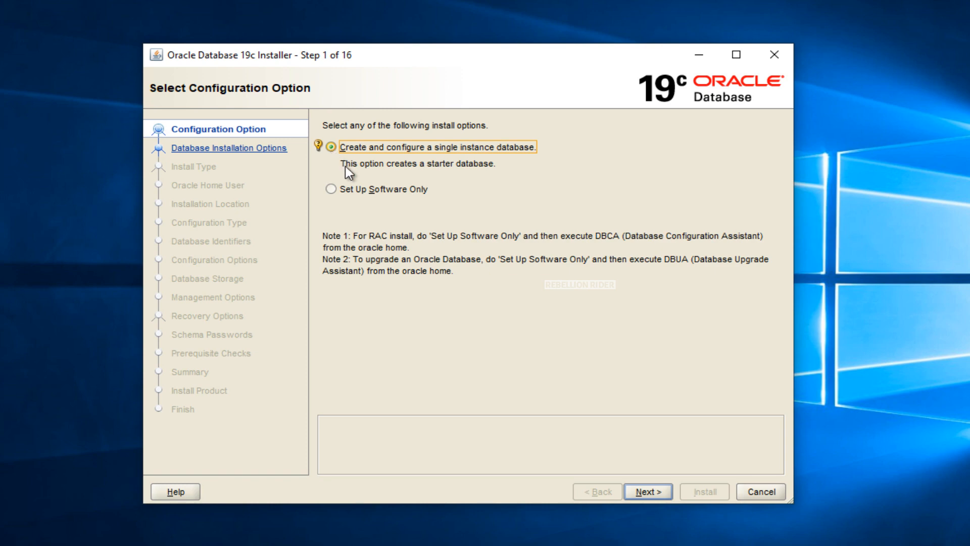
pyautogui.click(649, 493)
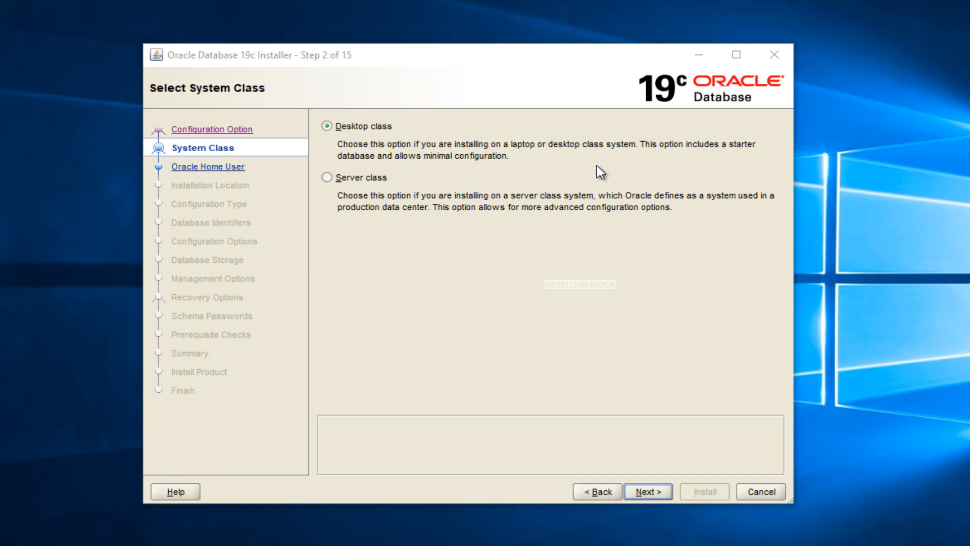
# Step: Choose Desktop class and continue to the Oracle Home User step
pyautogui.click(327, 126)
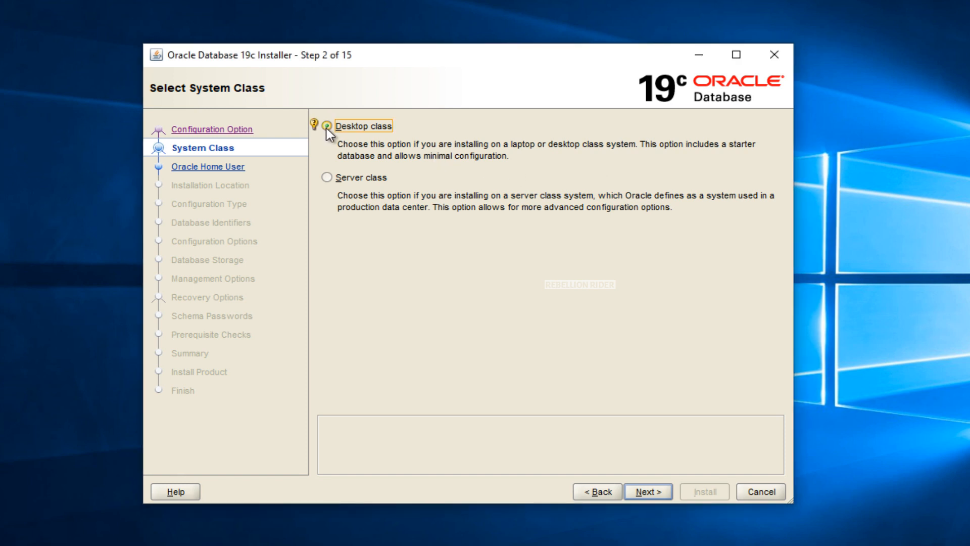
pyautogui.click(646, 487)
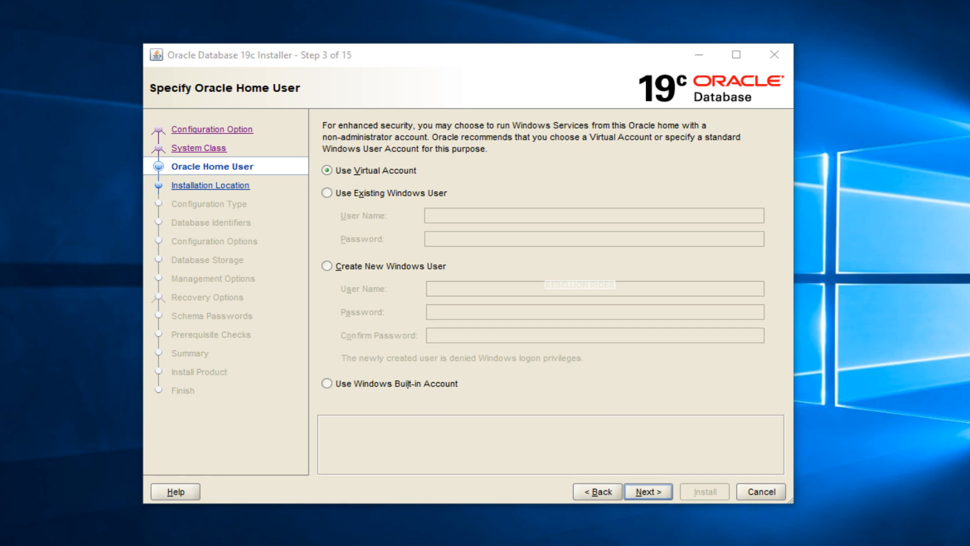
# Step: Run the Oracle home as a new Windows user with a user name and confirmed password, then proceed
pyautogui.click(406, 266)
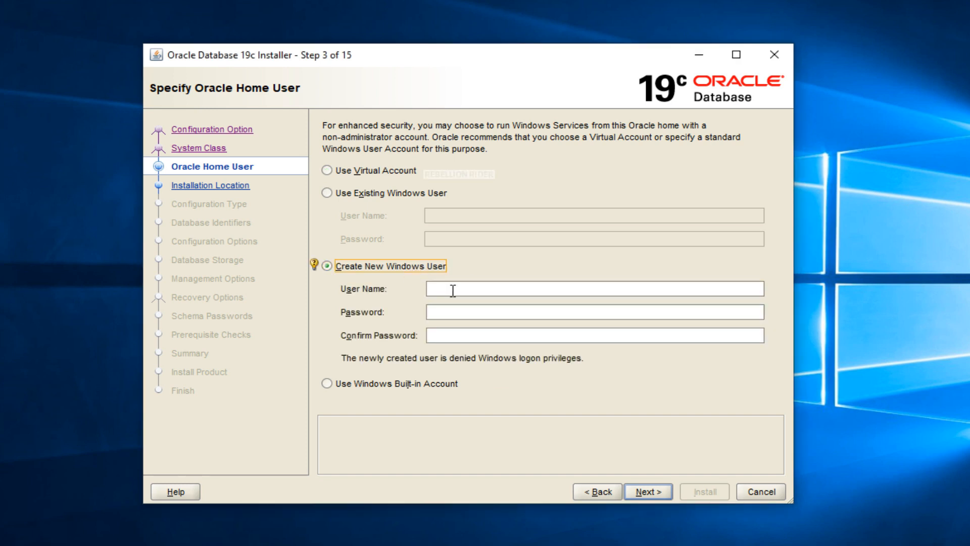
pyautogui.click(455, 290)
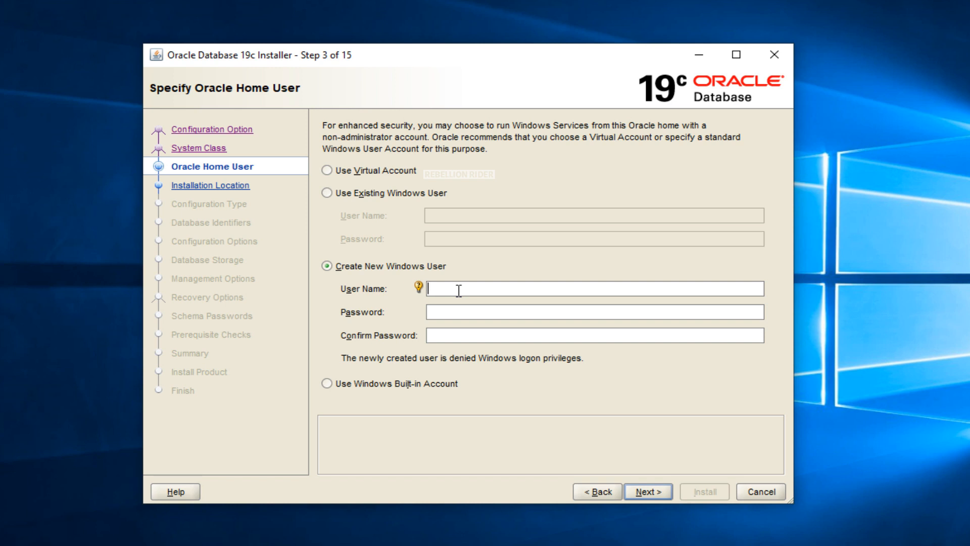
pyautogui.write('RebellionRider')
pyautogui.click(477, 310)
pyautogui.write('••••••')
pyautogui.press('Tab')
pyautogui.write('••••••')
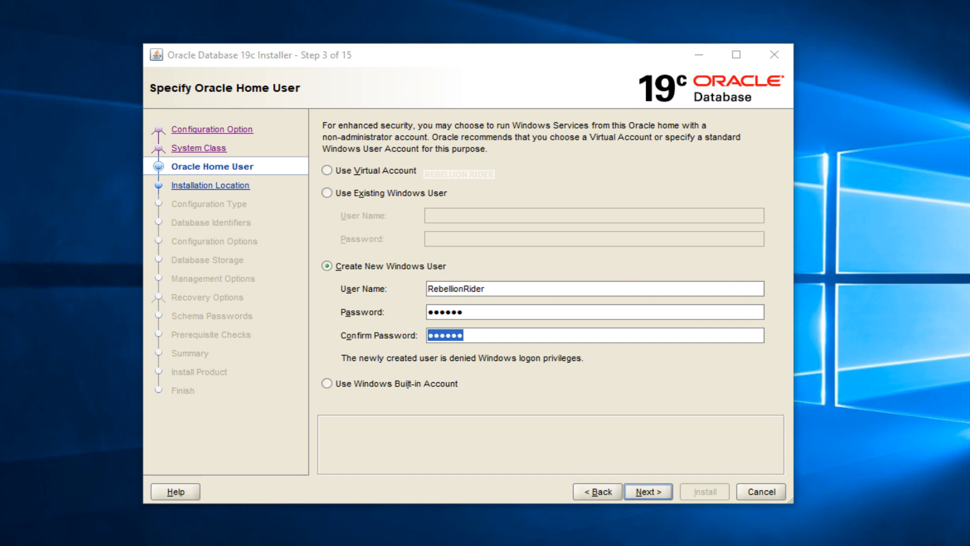
pyautogui.click(647, 493)
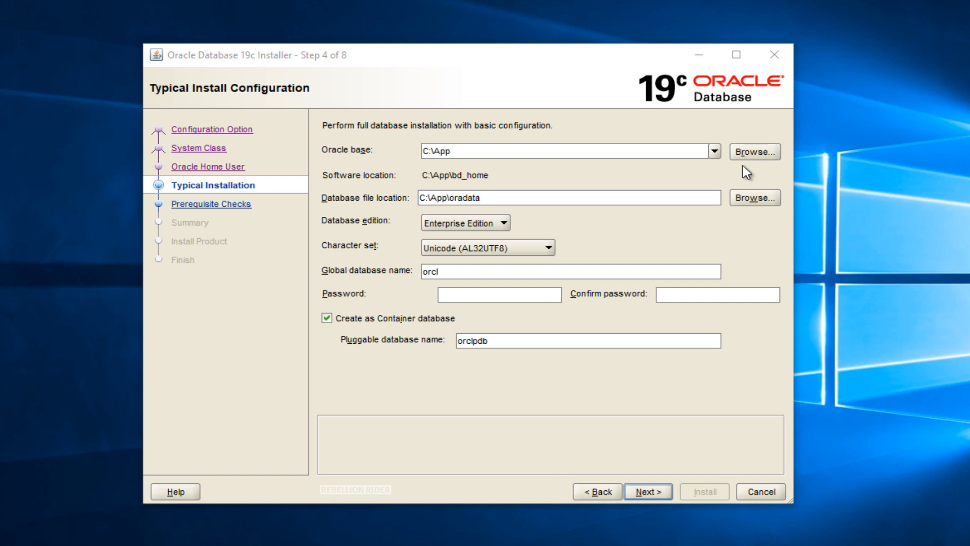
# Step: Open the Oracle base dropdown to view the available locations
pyautogui.click(714, 153)
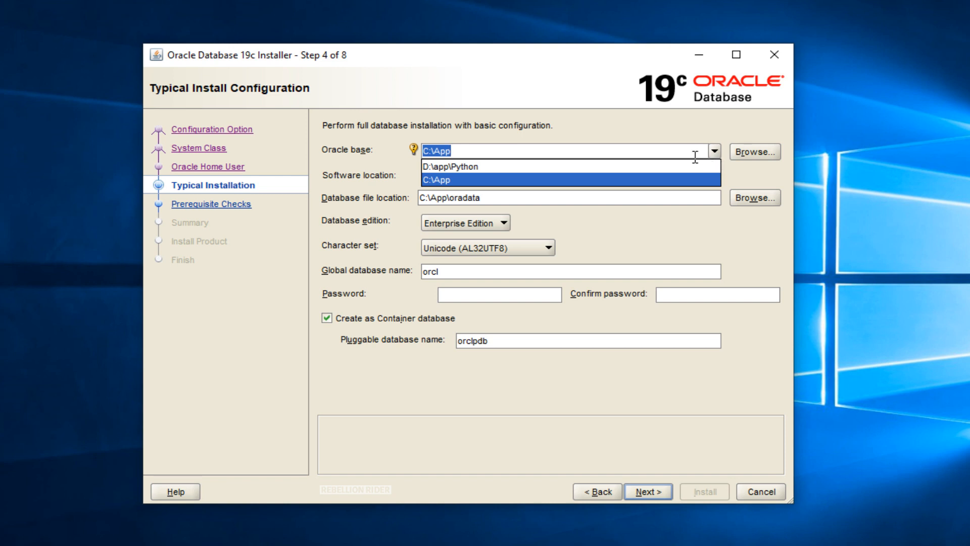
# Step: Change the Oracle base path to C:\App\RebellionRider
pyautogui.click(650, 154)
pyautogui.write('\\RebellionRider')
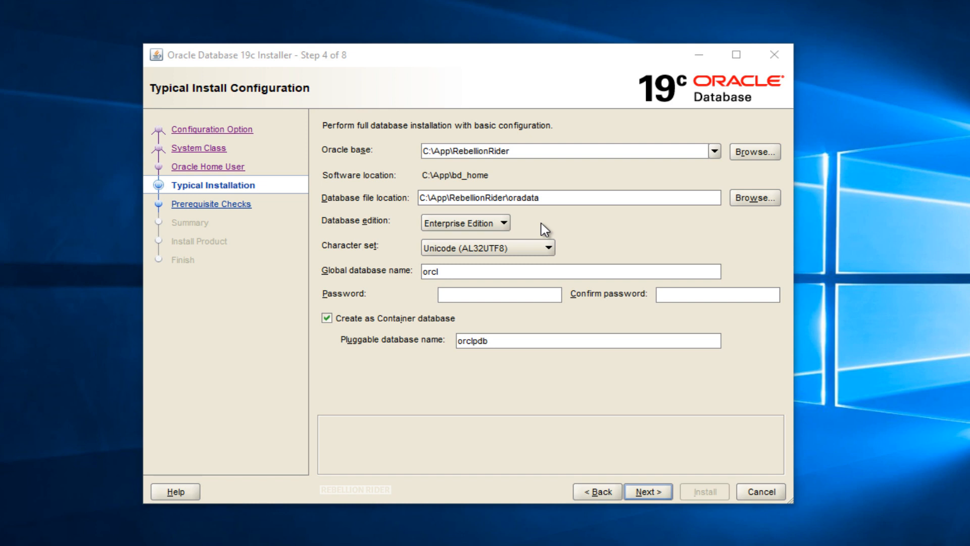
pyautogui.click(509, 225)
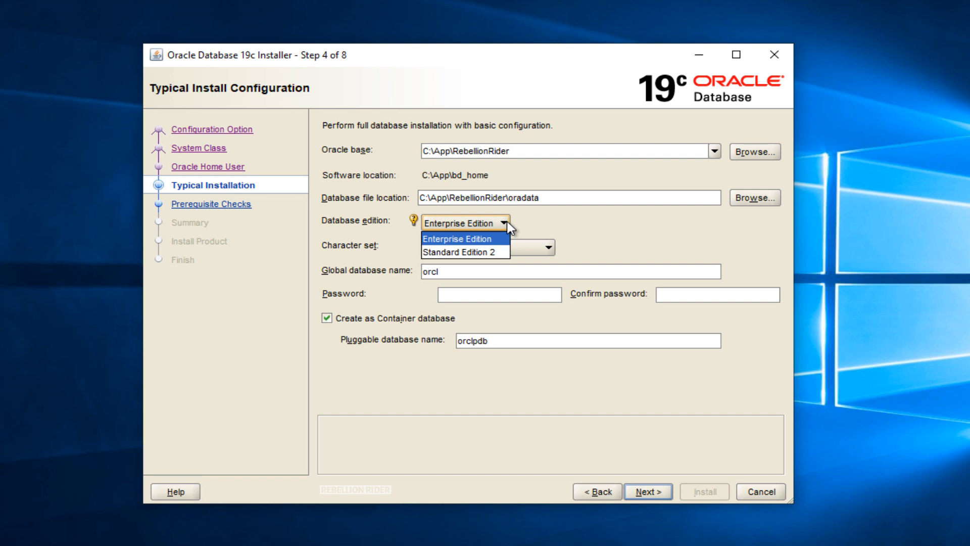
pyautogui.click(503, 240)
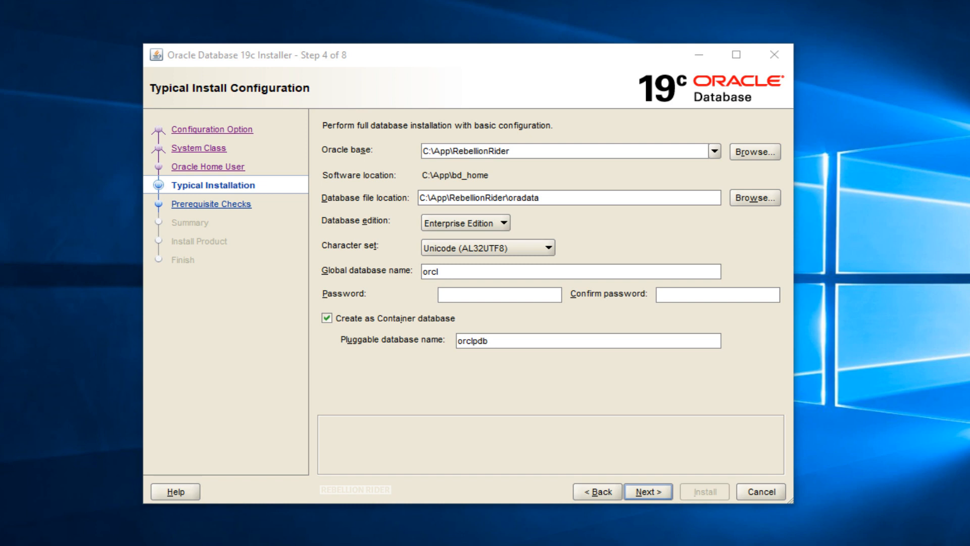
# Step: Enter and confirm the database admin password, then accept the INS-30011 weak password warning
pyautogui.click(487, 294)
pyautogui.write('oracle')
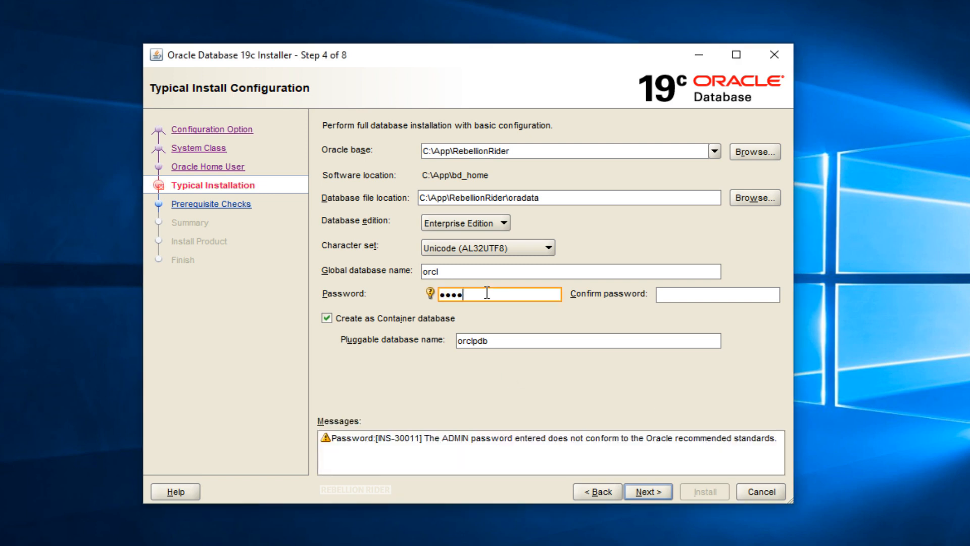
pyautogui.press('Tab')
pyautogui.write('oracle')
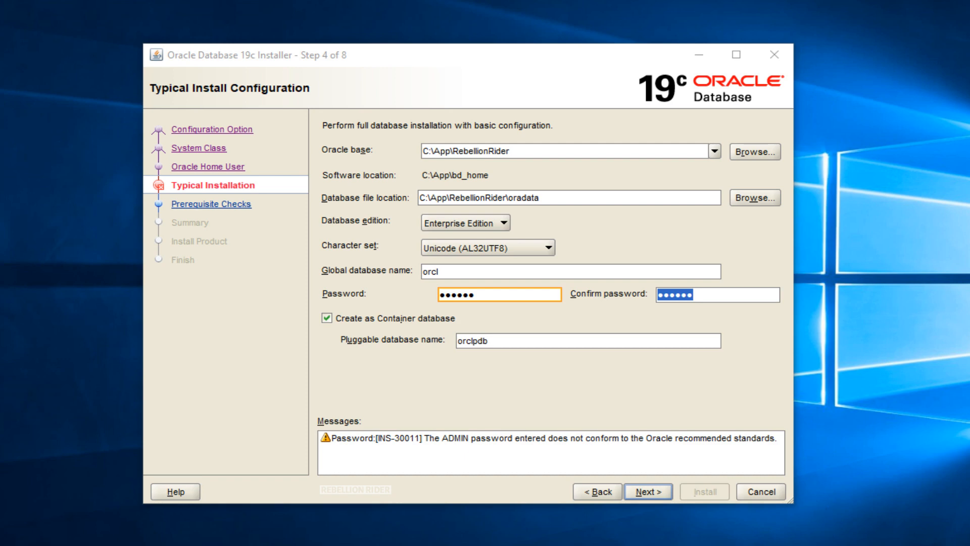
pyautogui.click(656, 490)
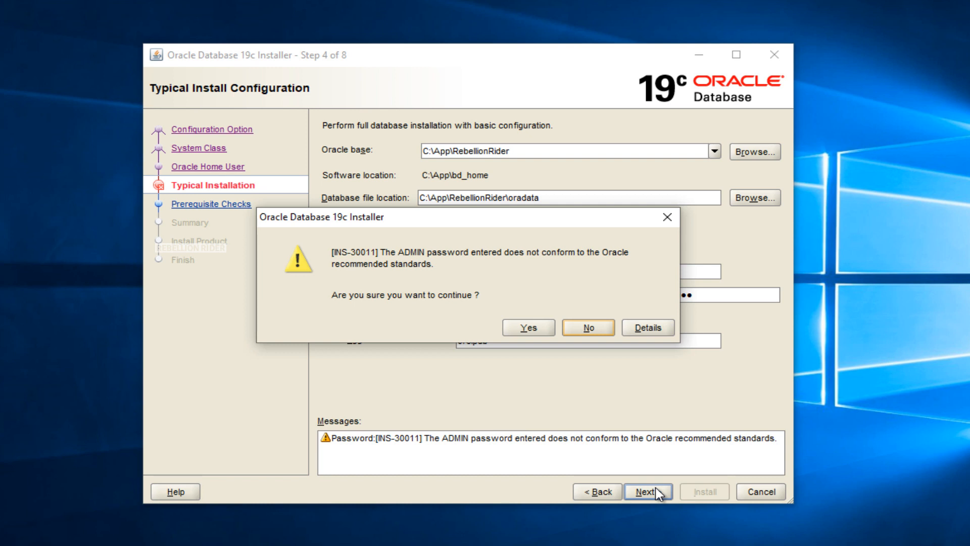
pyautogui.click(519, 332)
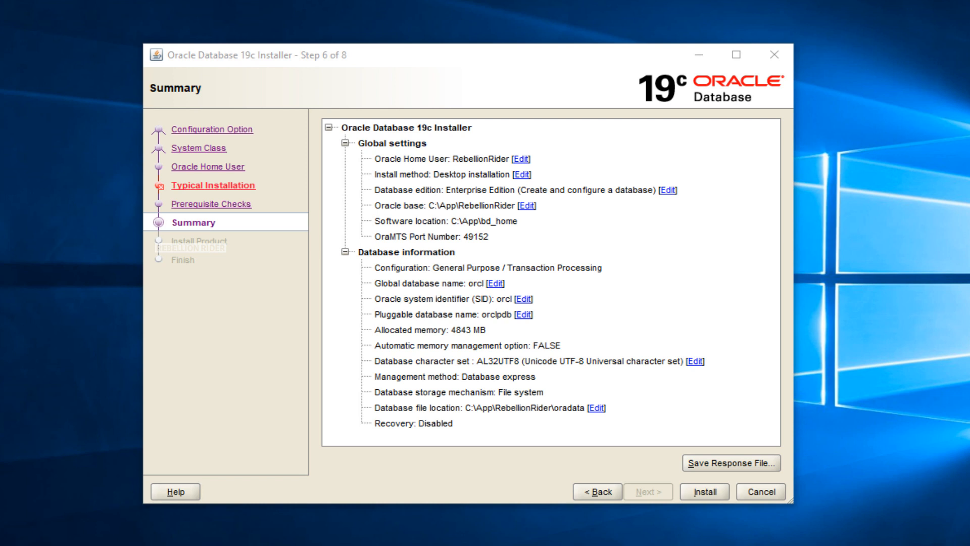
# Step: Install the database from the Summary page and close the installer once it finishes
pyautogui.click(710, 497)
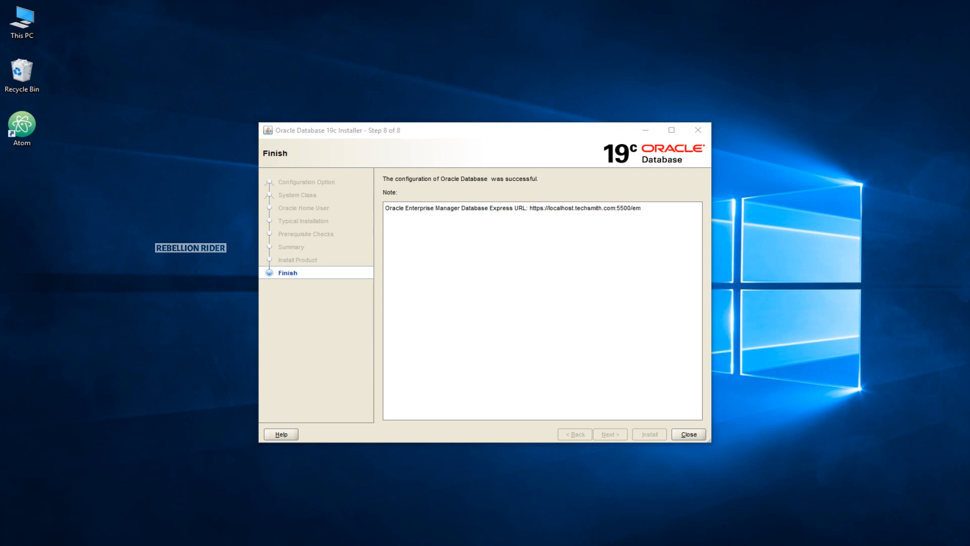
pyautogui.click(694, 435)
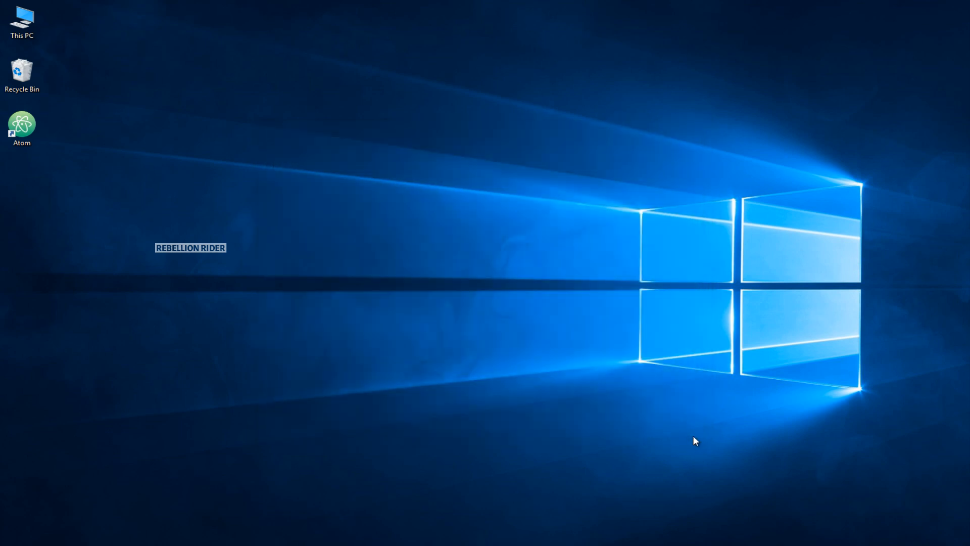